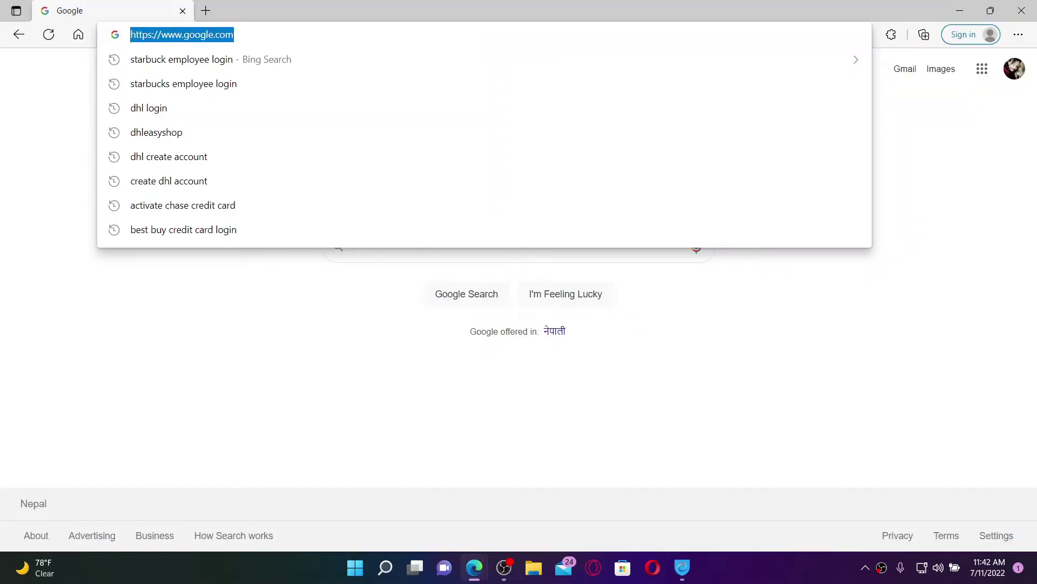
# Step: Search Bing for the suggested query 'starbuck employee login'
pyautogui.press('Down')
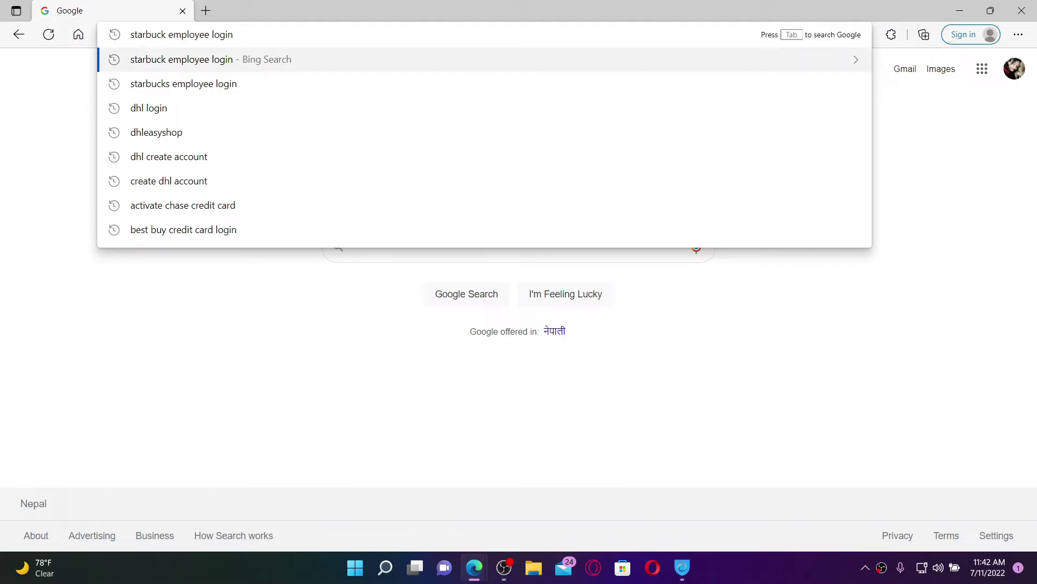
pyautogui.press('Return')
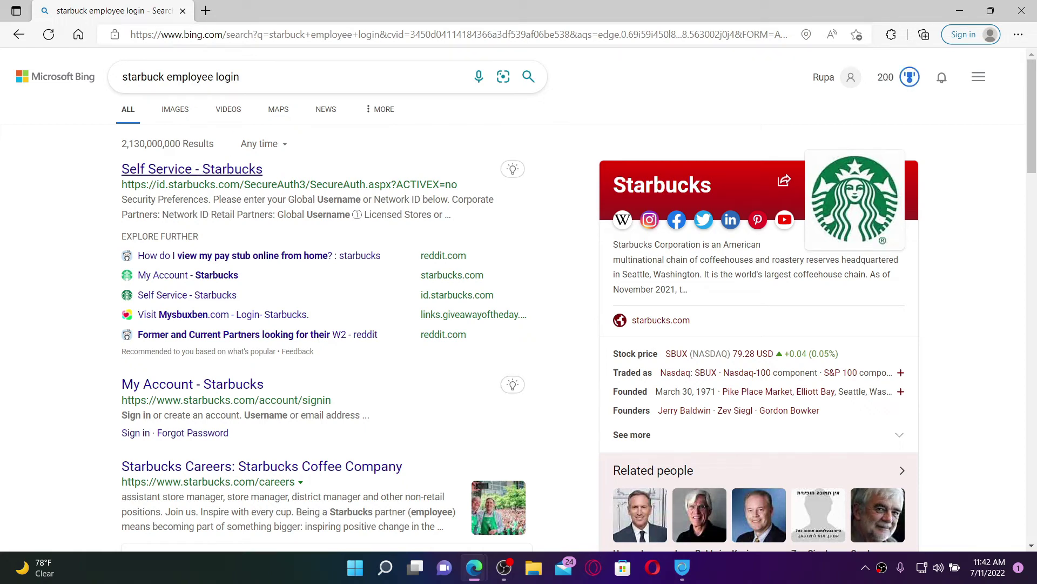
# Step: Open the 'Self Service - Starbucks' result to reach the Security Preferences sign-in page
pyautogui.click(221, 172)
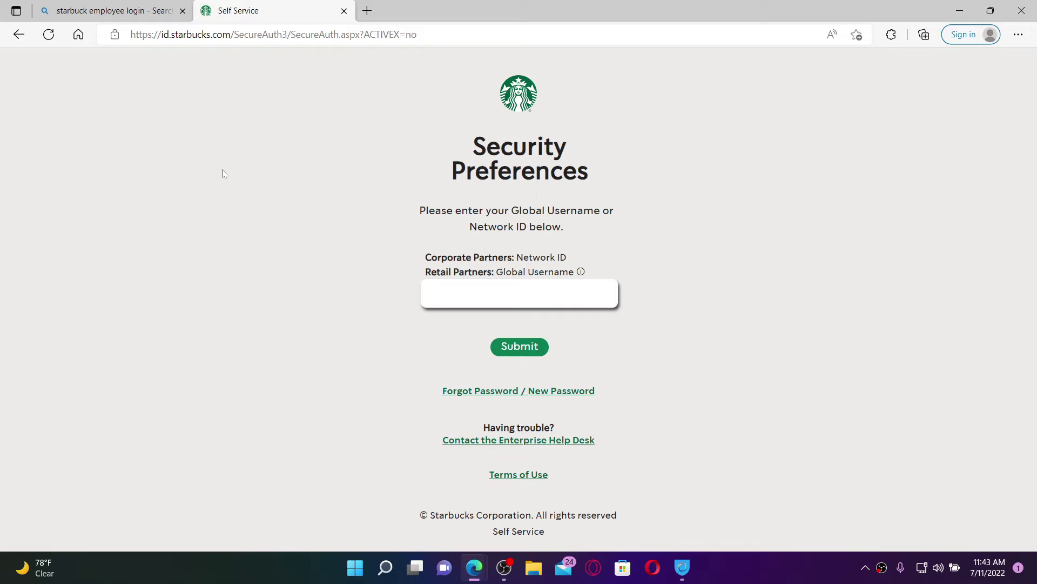
# Step: Submit the entered Global Username on the Security Preferences page
pyautogui.click(519, 346)
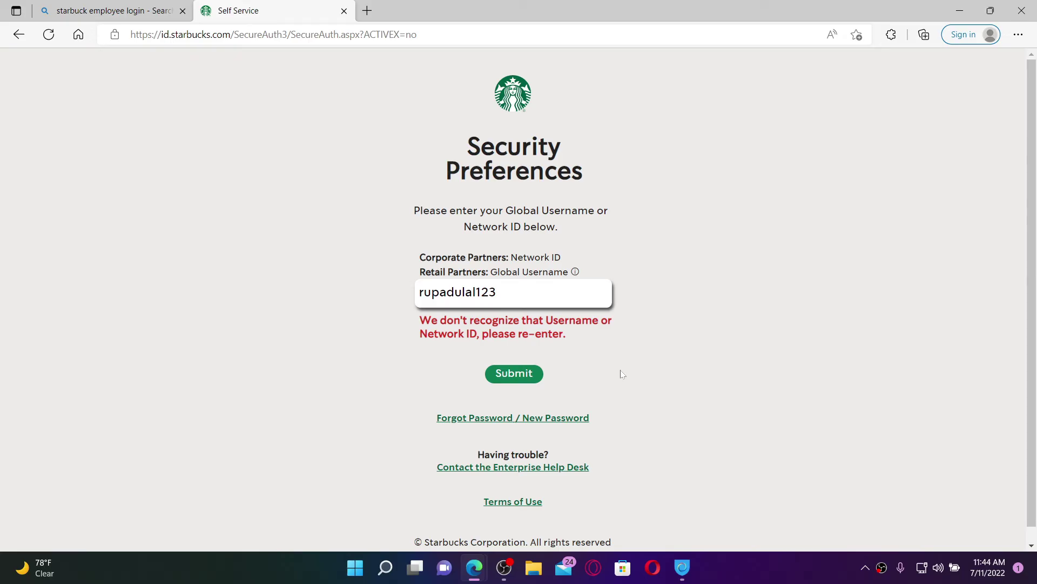
# Step: Minimize the Edge window to reveal the Windows desktop
pyautogui.click(960, 11)
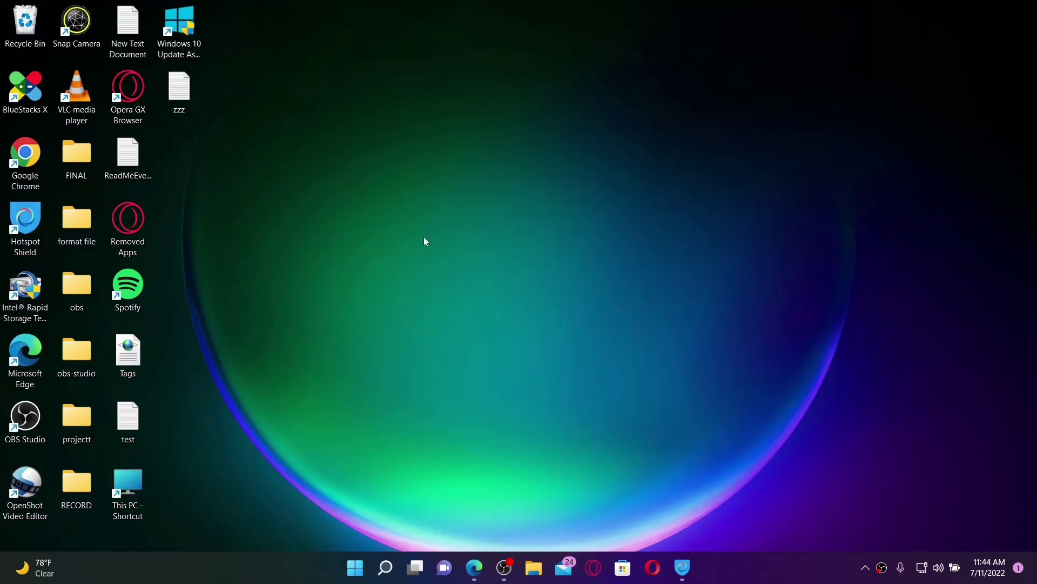